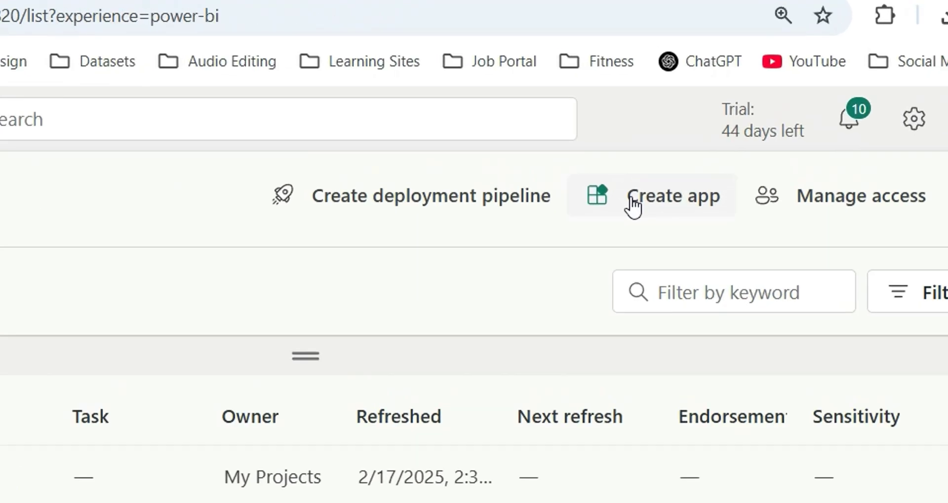
Step: Create a new app described as 'This app contains all my projects' with a pink theme colour
left_click(632, 205)
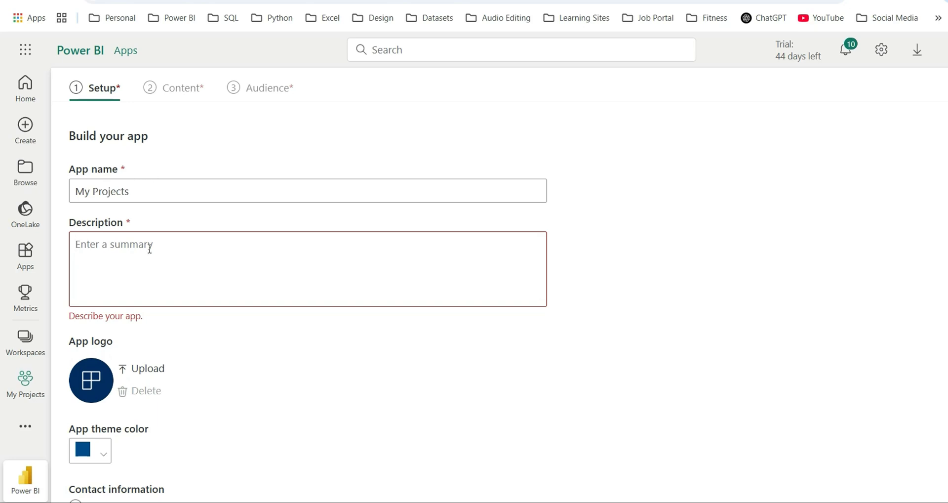
type("This ")
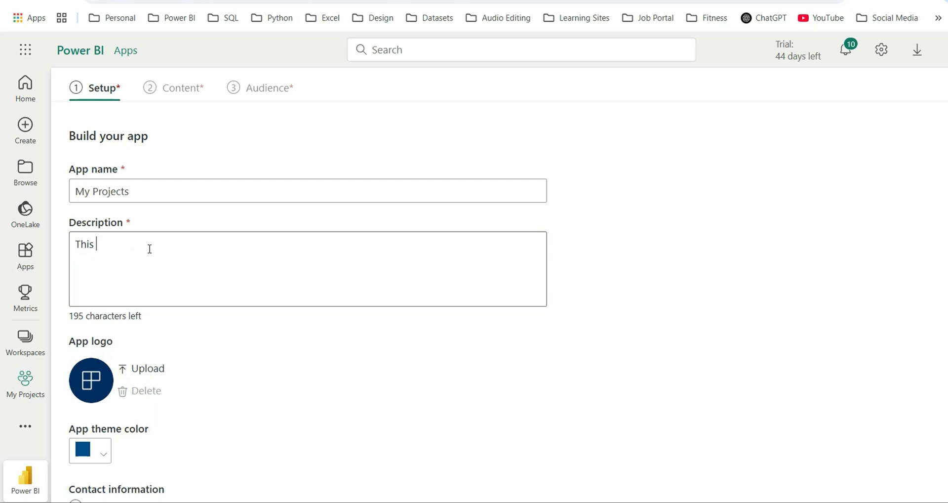
type("app contains all ")
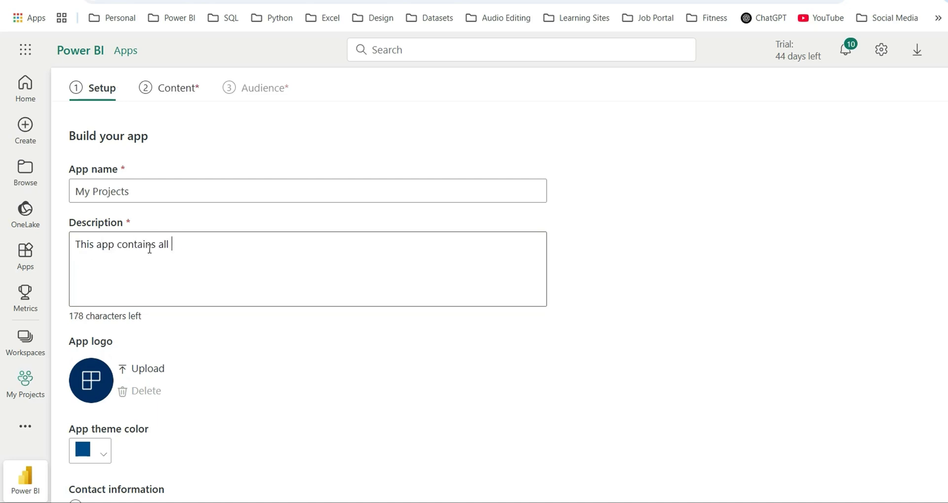
type("my projects")
scroll(159, 281, "down", 1)
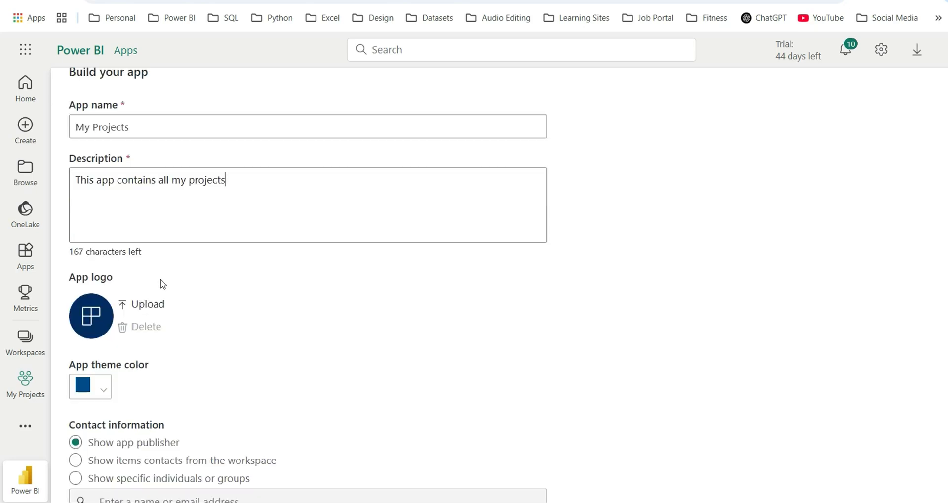
left_click(99, 390)
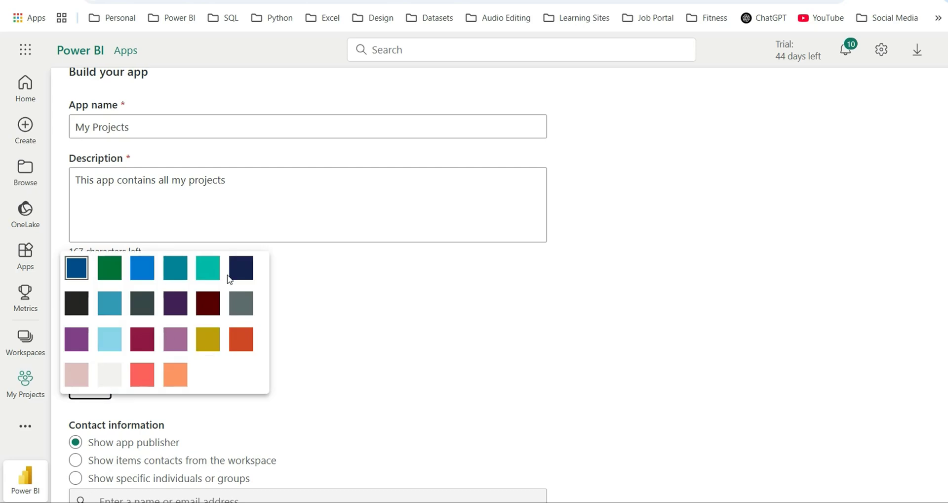
left_click(78, 376)
scroll(312, 346, "down", 2)
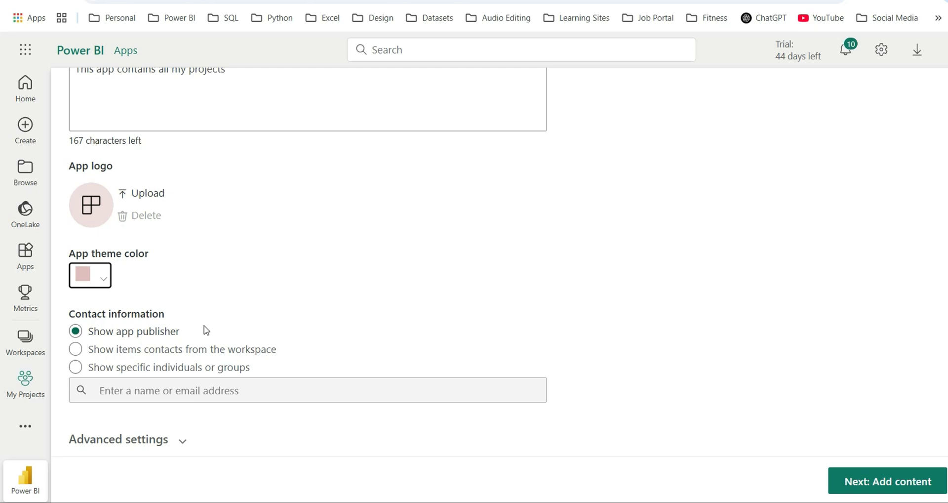
Step: In the advanced settings, make the app install automatically for users
left_click(183, 442)
scroll(265, 438, "down", 5)
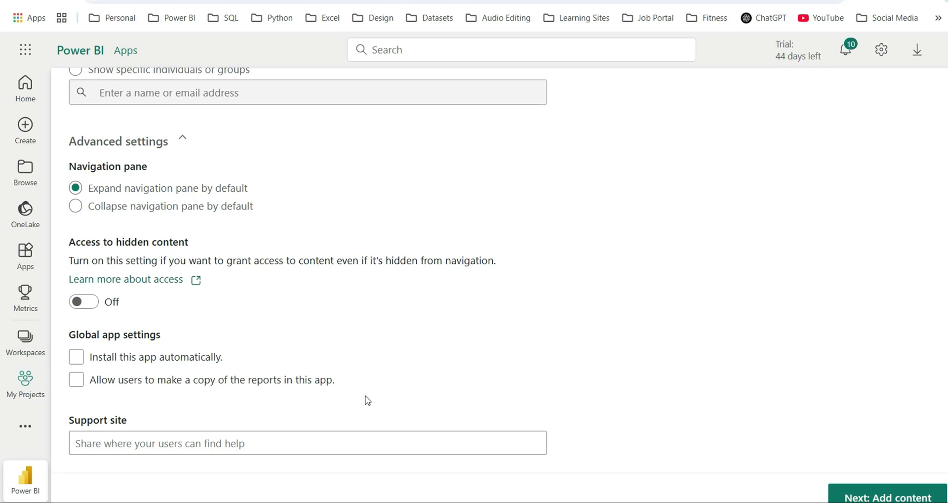
left_click(76, 356)
mouse_move(280, 363)
Step: Paste the YouTube channel URL as the support site and continue to the Content step
scroll(335, 387, "down", 1)
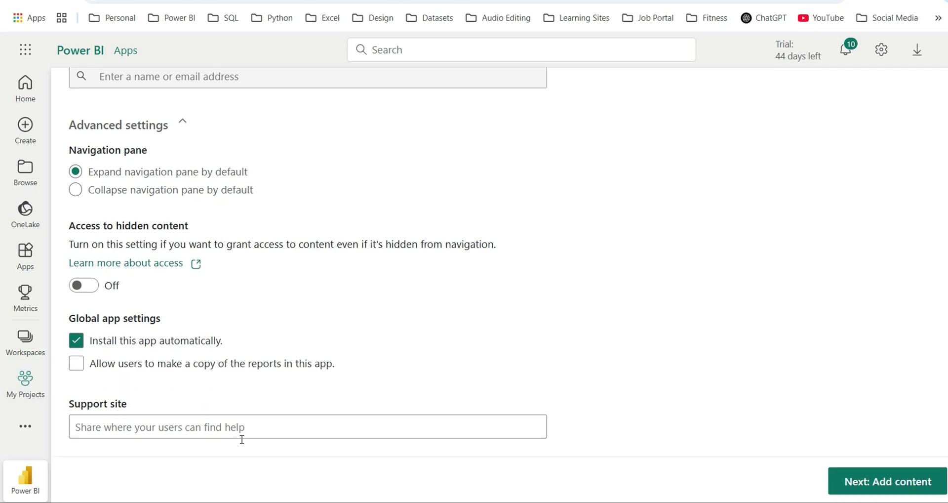
left_click(178, 427)
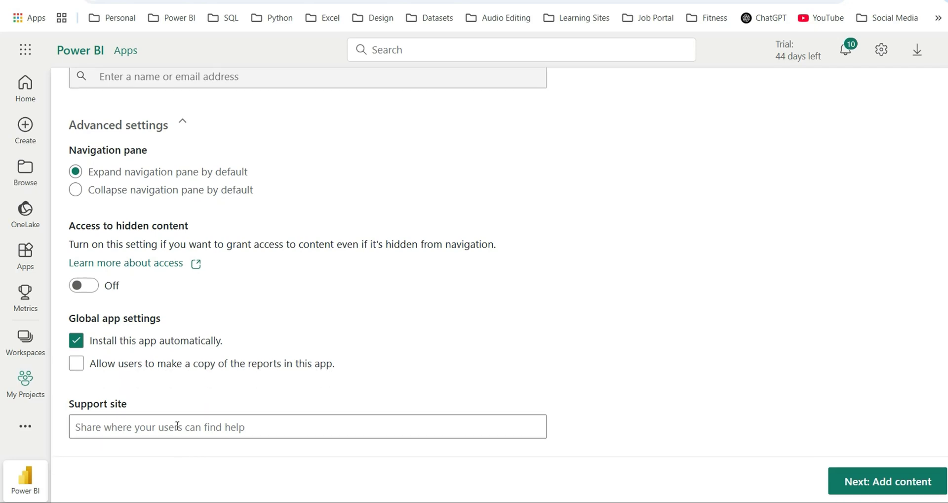
key("ctrl+Tab")
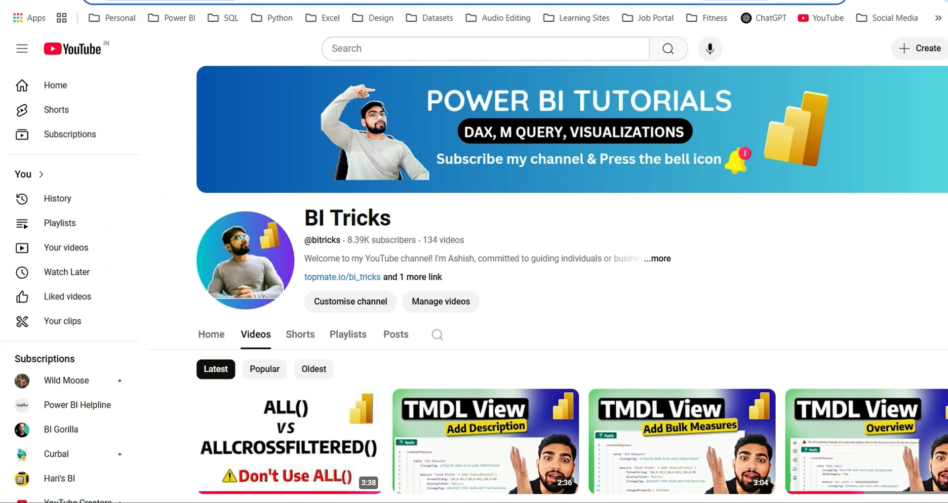
key("ctrl+shift+Tab")
type("https://www.youtube.com/@bitricks/videos")
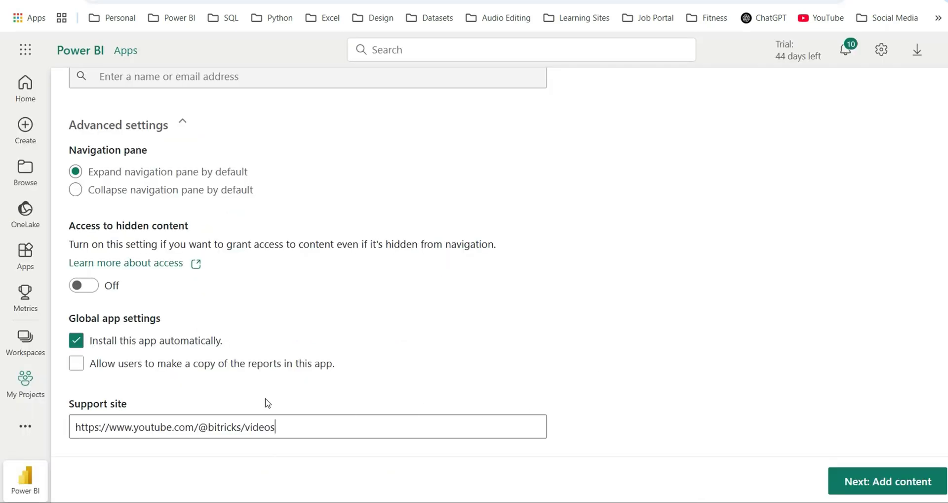
left_click(887, 483)
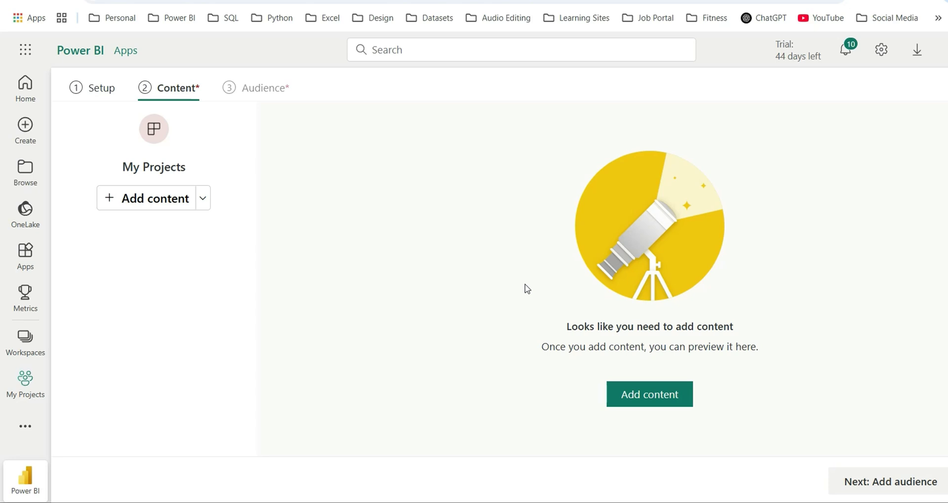
Step: Select the Pizza Sales, Space Missions and Superstore Analysis dashboards from the workspace items
left_click(649, 400)
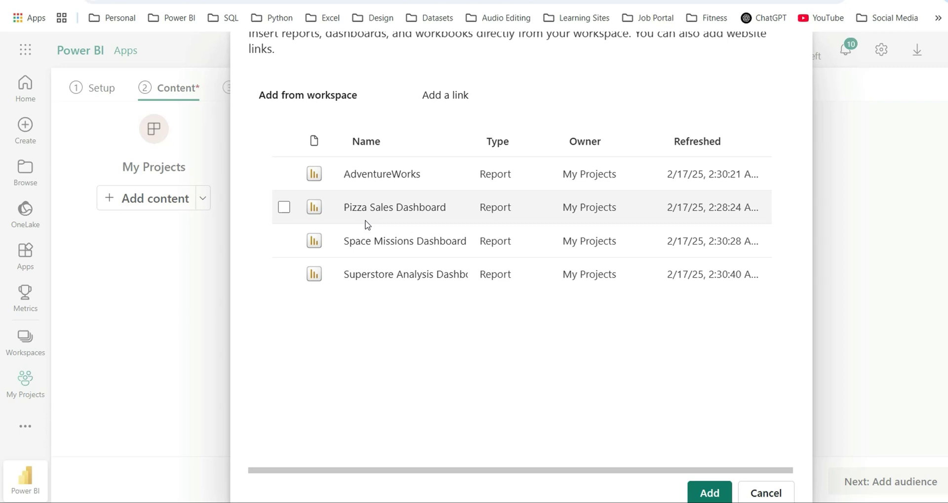
left_click(284, 207)
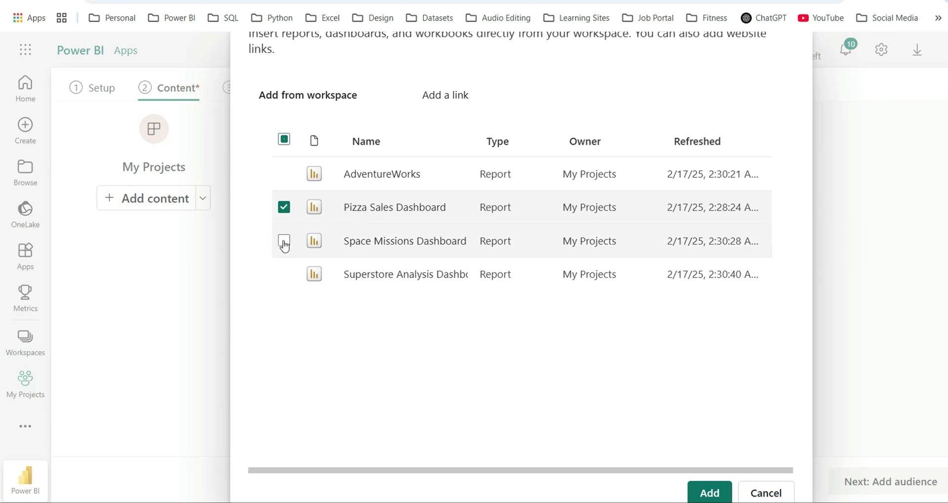
left_click(284, 241)
left_click(284, 277)
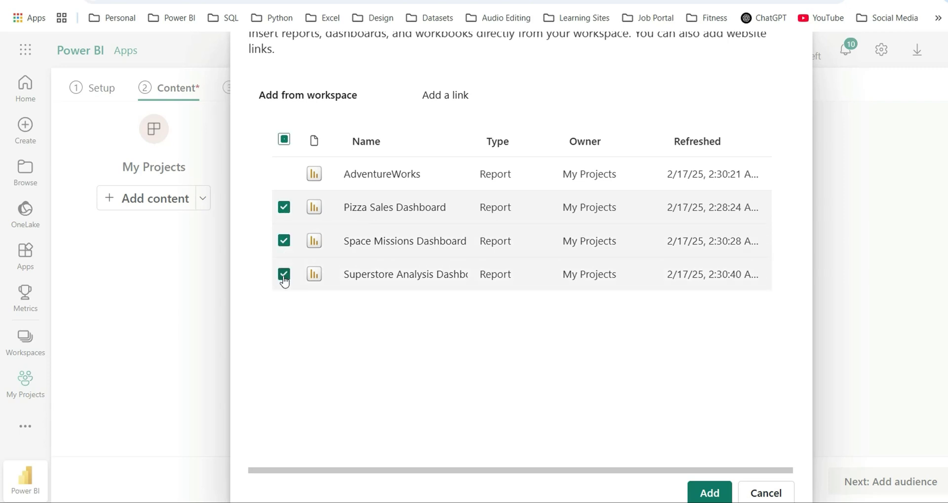
Step: Add the three dashboards and create a section named 'Marketing Reports'
left_click(710, 493)
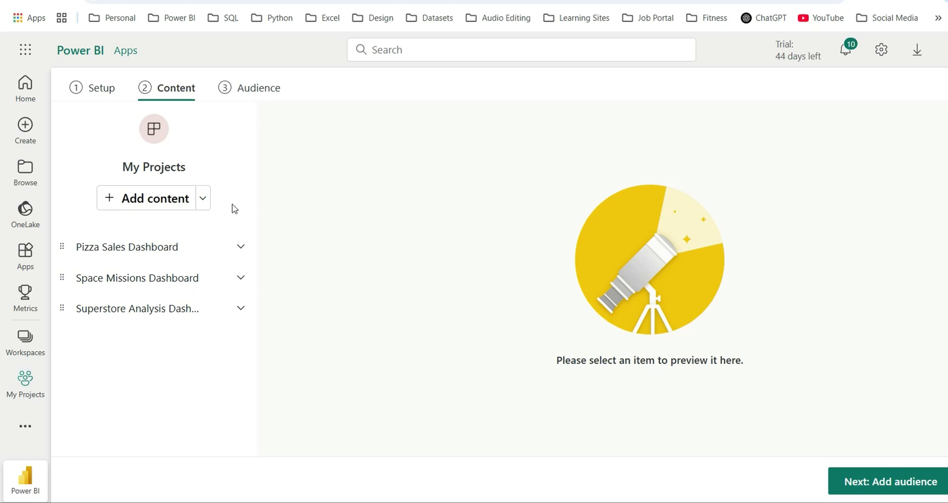
left_click(203, 201)
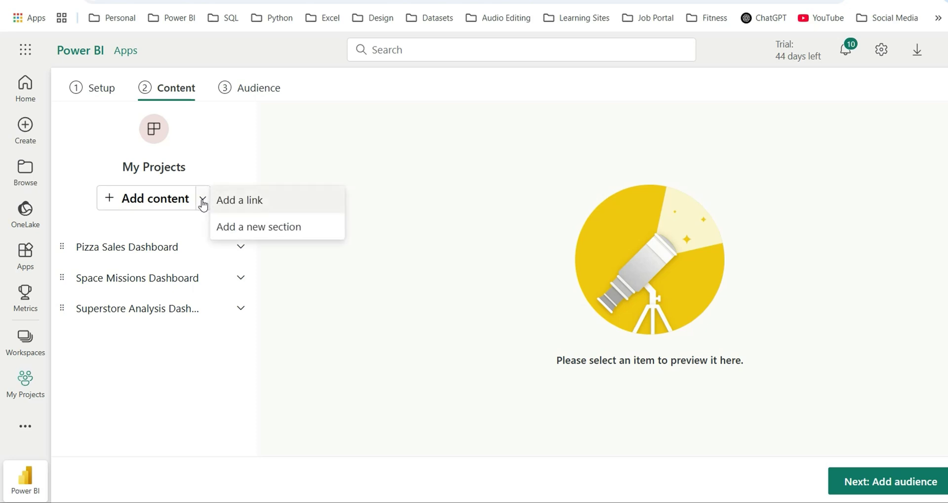
left_click(298, 228)
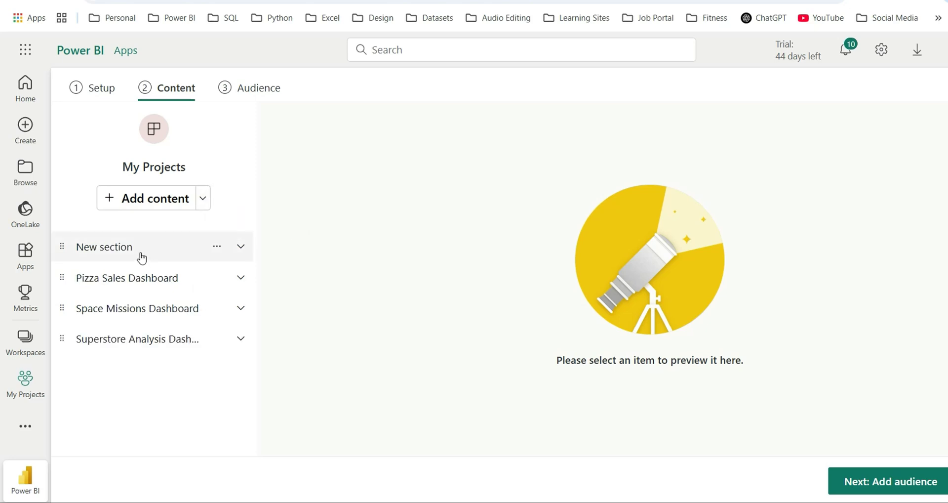
left_click(141, 257)
type("Marketing Reports")
key("Return")
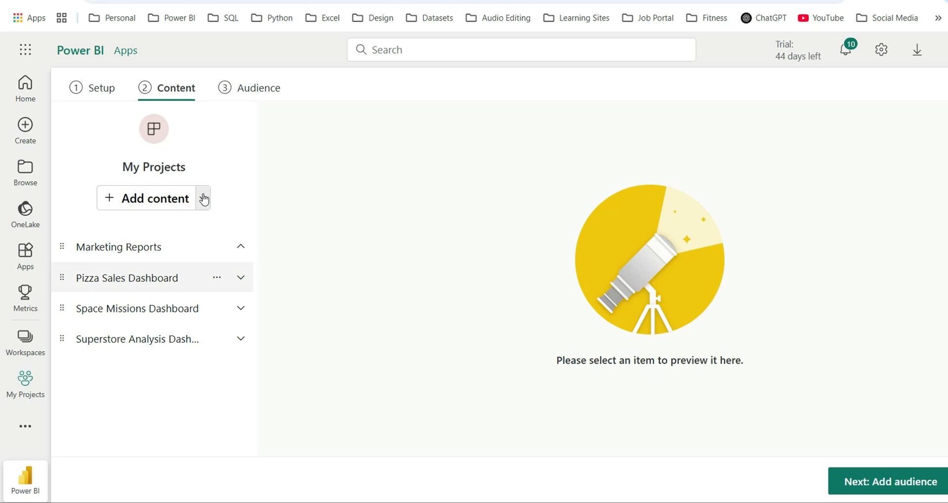
Step: Create a second section named 'Sales Reports'
left_click(203, 197)
left_click(277, 230)
left_click(123, 245)
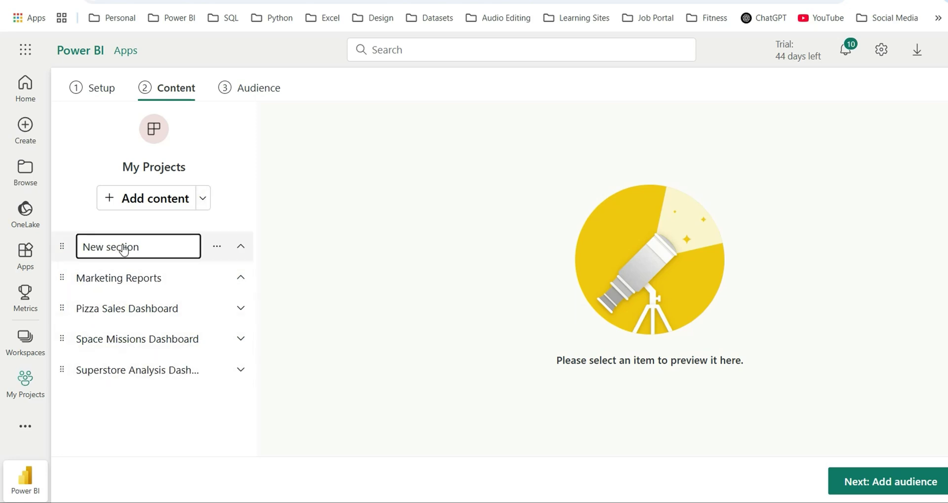
type("Sales Reports")
key("Return")
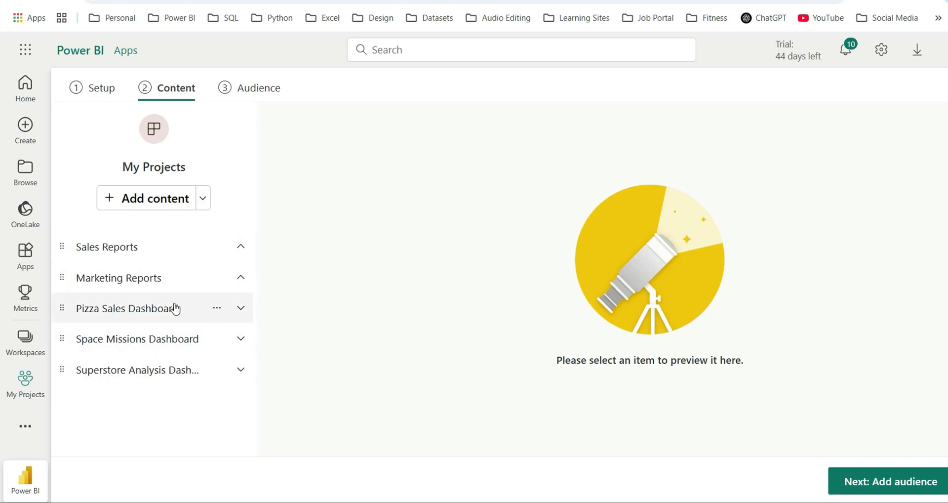
Step: Move Pizza Sales into Marketing Reports, and Space Missions and Superstore Analysis into Sales Reports
left_click(216, 307)
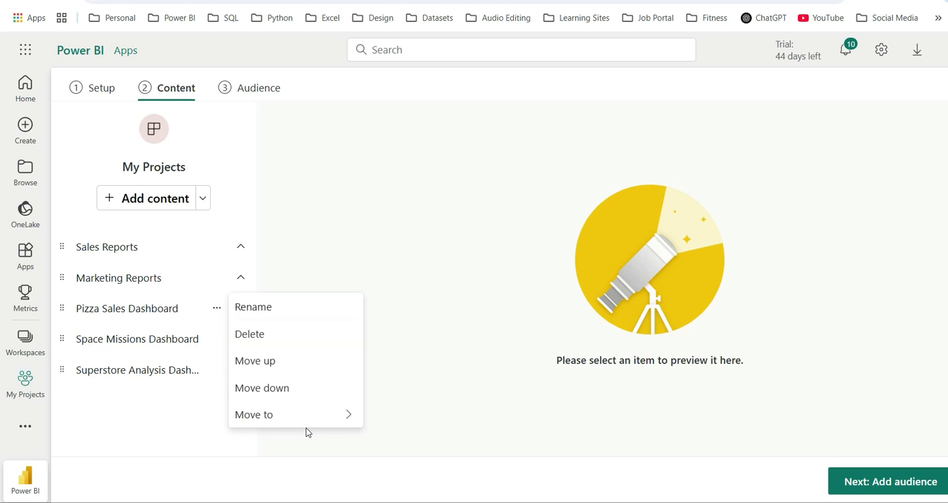
mouse_move(341, 421)
left_click(421, 419)
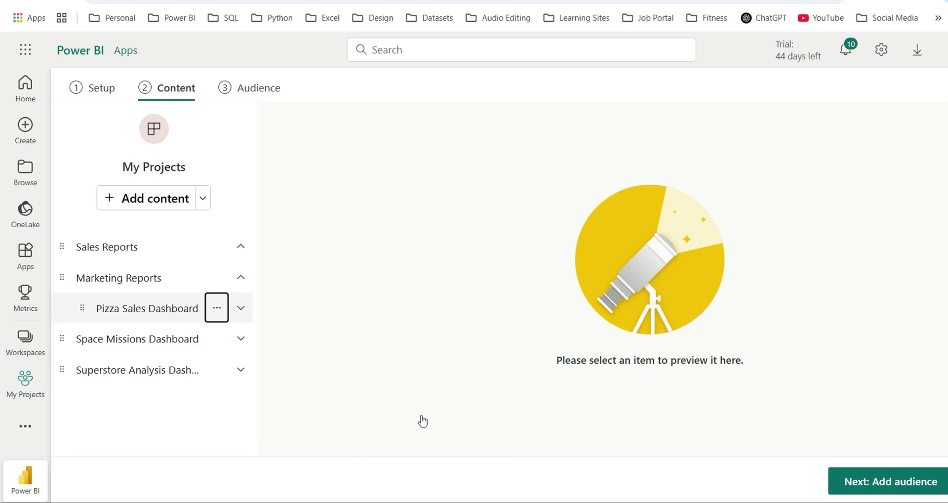
left_click(216, 339)
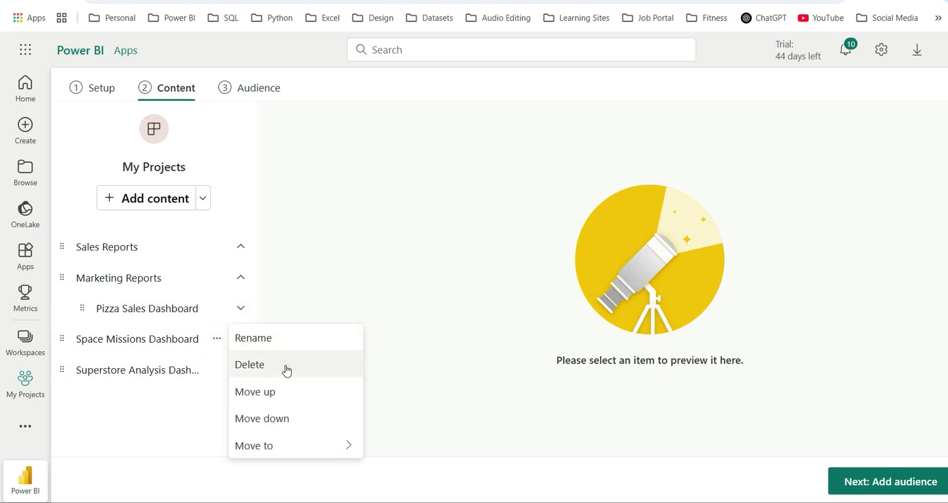
mouse_move(264, 444)
left_click(419, 473)
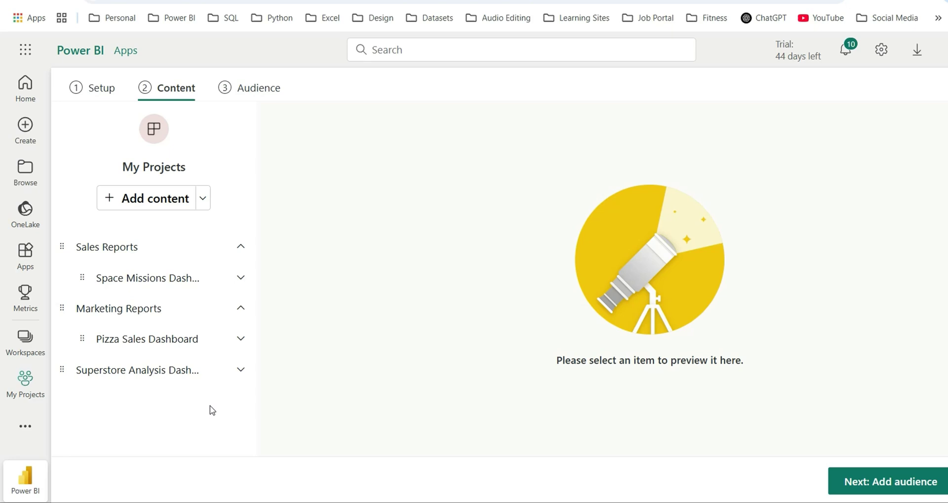
left_click(216, 372)
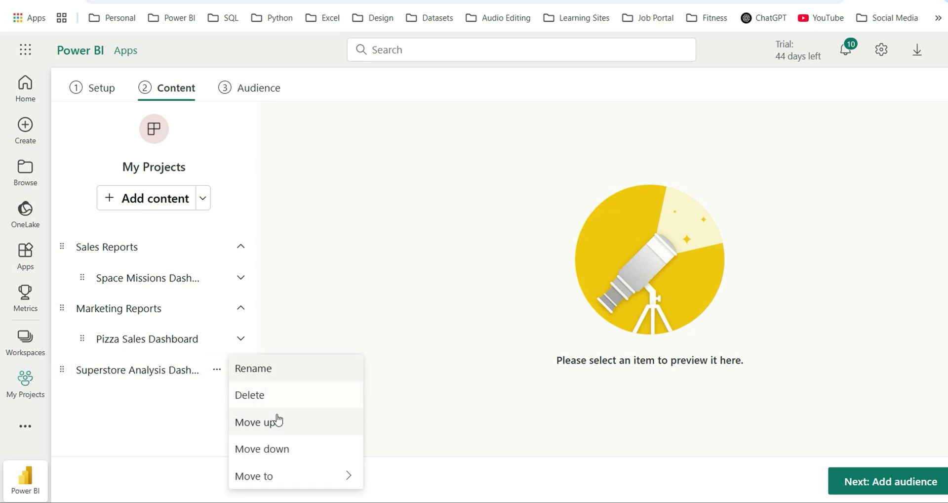
mouse_move(348, 475)
left_click(410, 476)
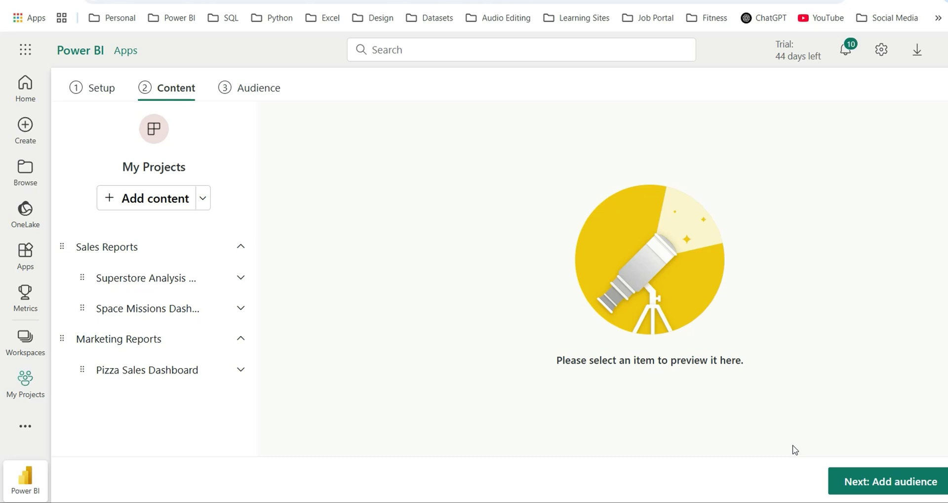
Step: Go to the Audience step and focus the 'Enter a name or email address' field
left_click(895, 487)
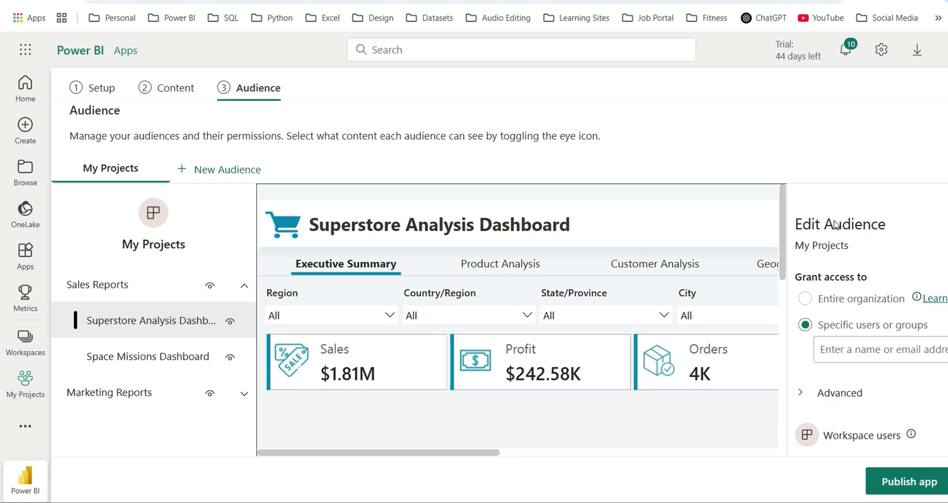
left_click(849, 353)
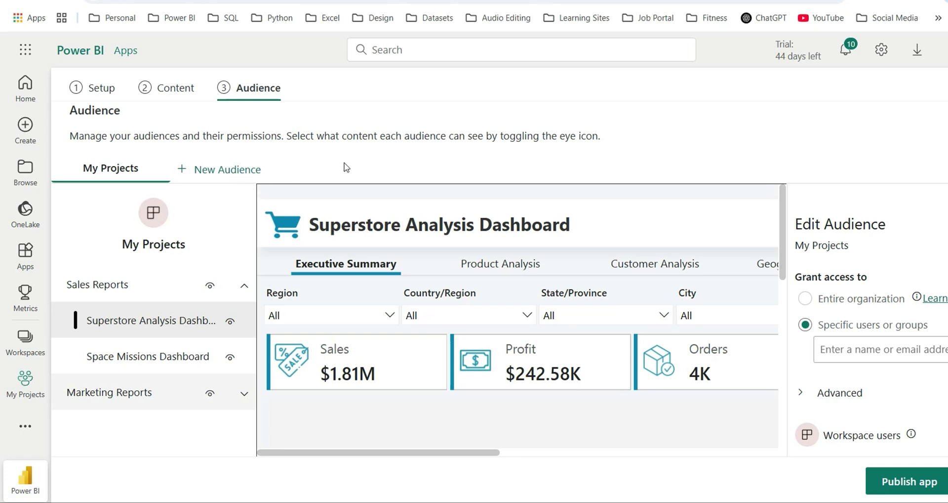
left_click(863, 351)
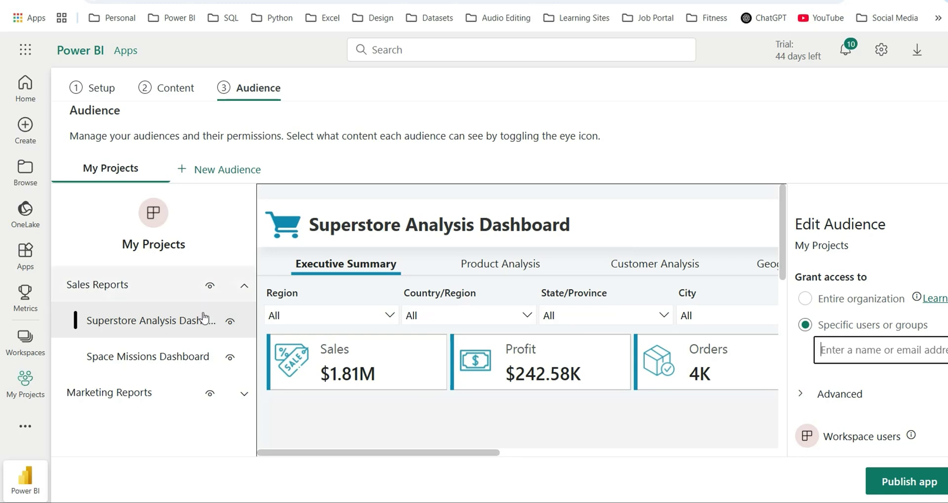
Step: Publish the My Projects app, copy its sharing link and open it
left_click(909, 482)
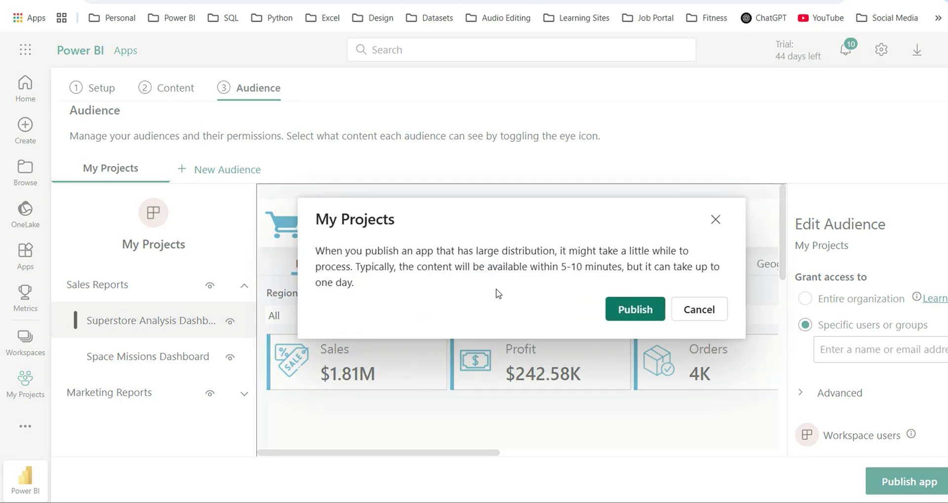
left_click(627, 311)
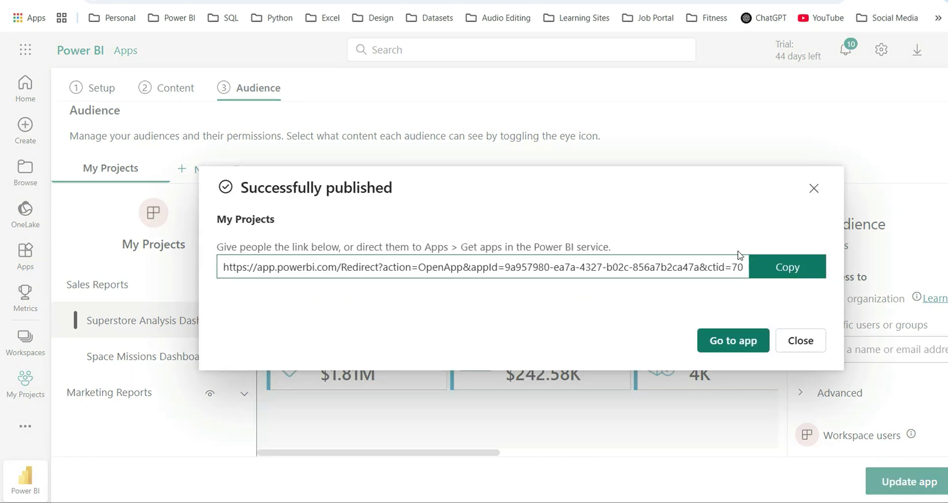
left_click(770, 266)
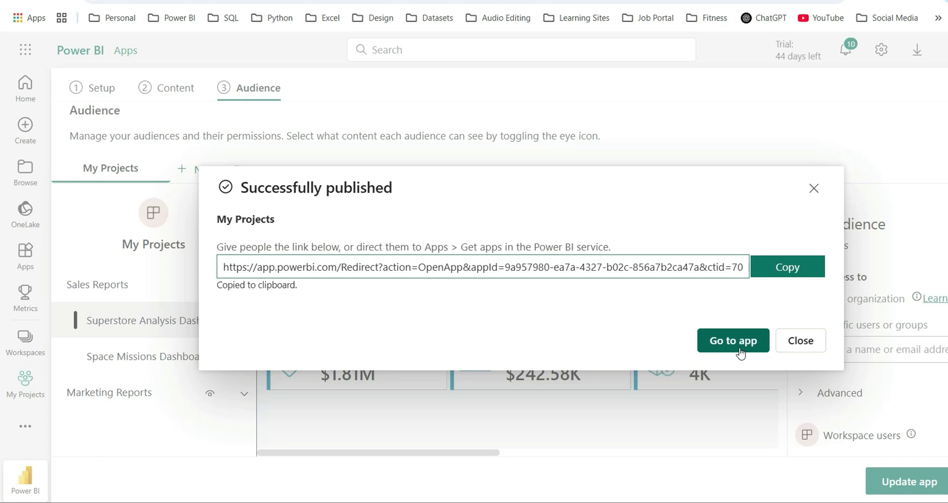
left_click(757, 342)
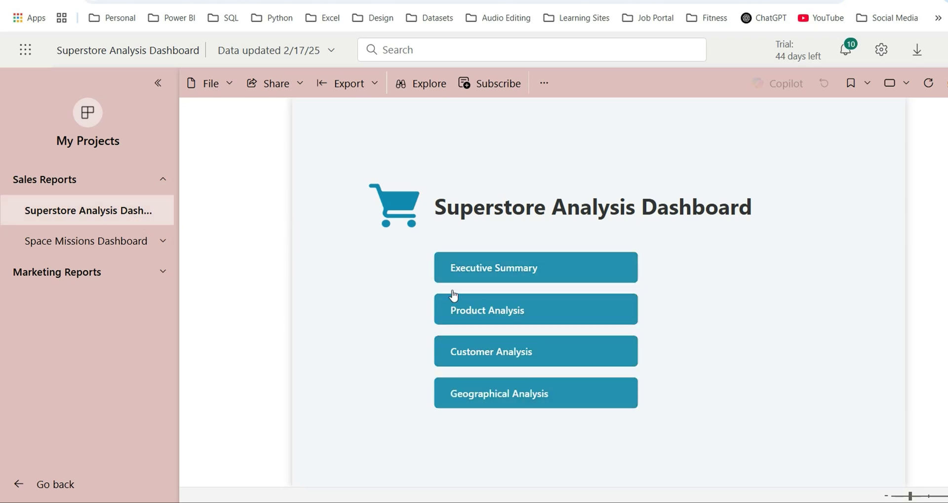
Step: View Superstore's Product and Customer Analysis pages, Space Missions, then Pizza Sales Dashboard
left_click(520, 320)
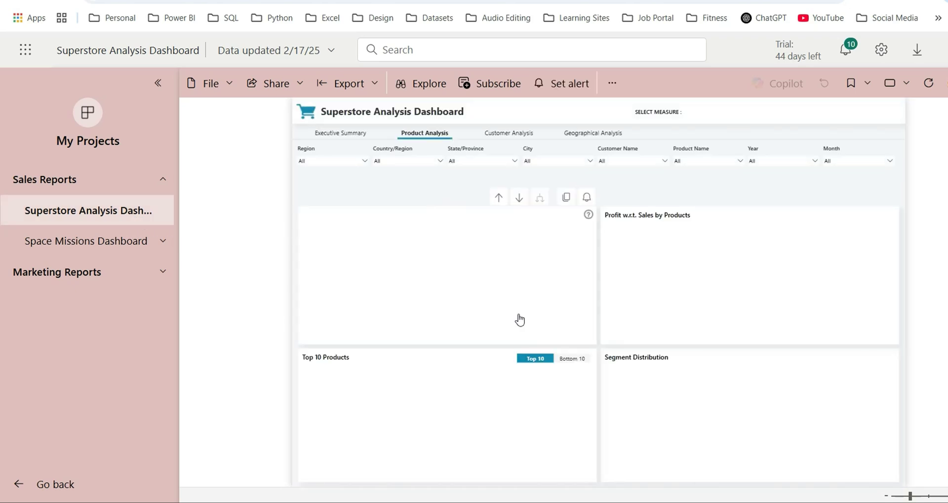
left_click(510, 141)
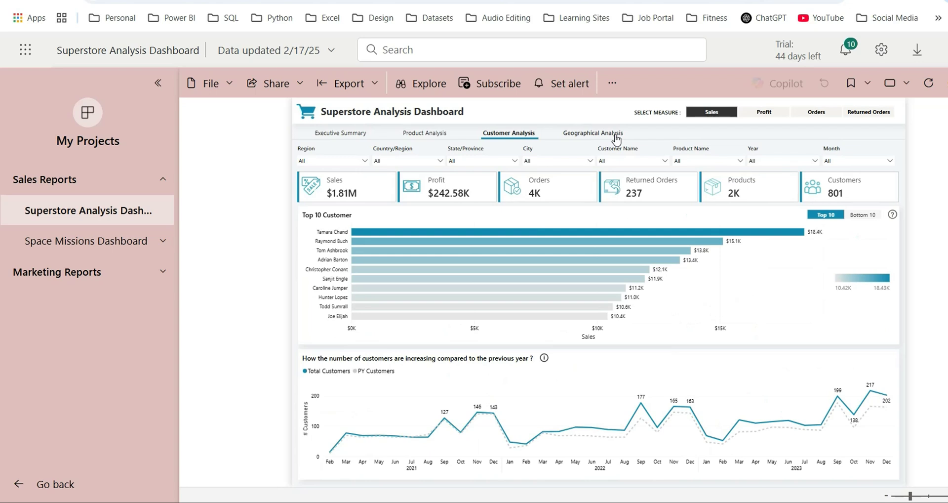
left_click(74, 246)
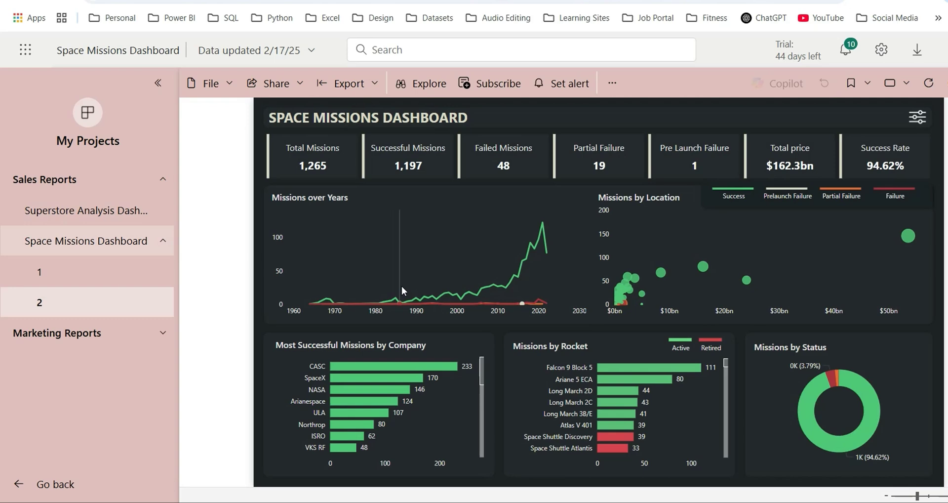
left_click(69, 335)
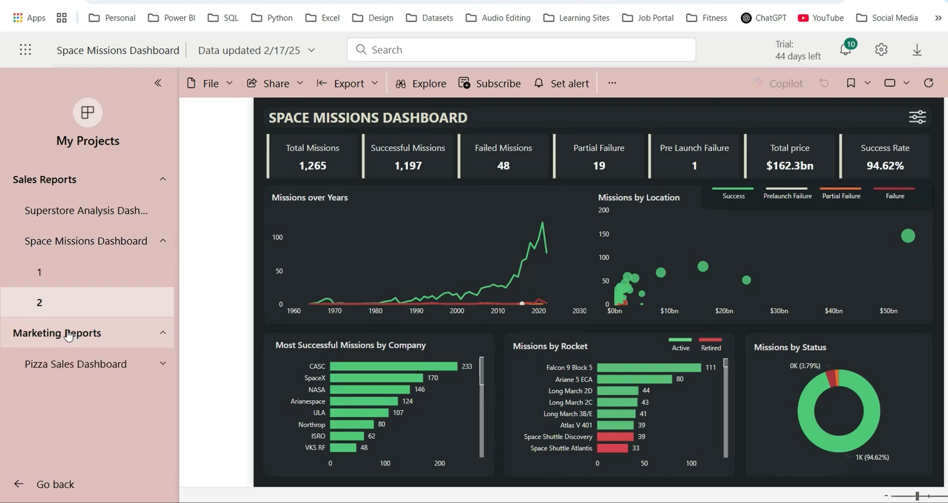
left_click(140, 367)
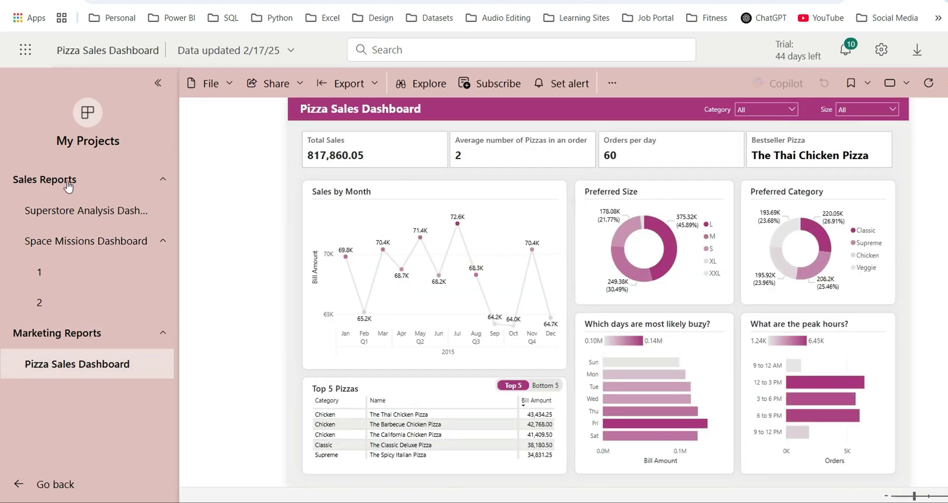
left_click(163, 241)
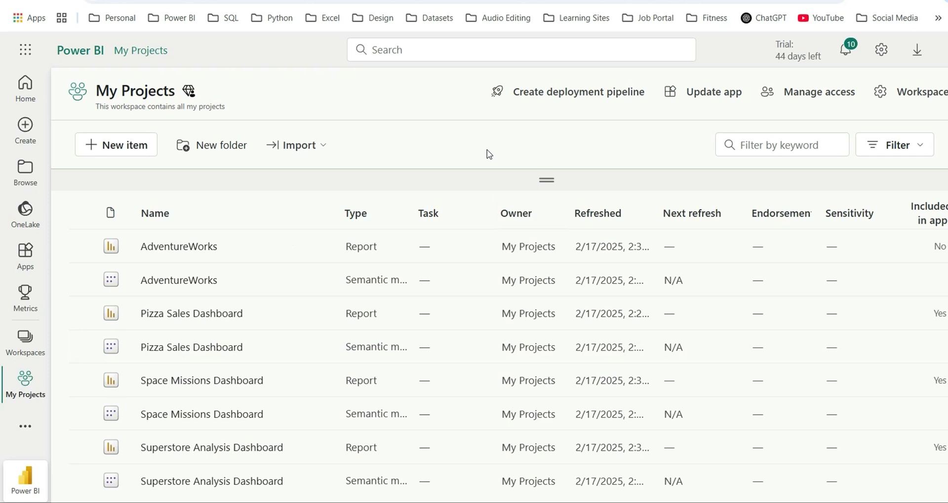
Step: Update the My Projects app, publishing the change from the Audience step
left_click(725, 93)
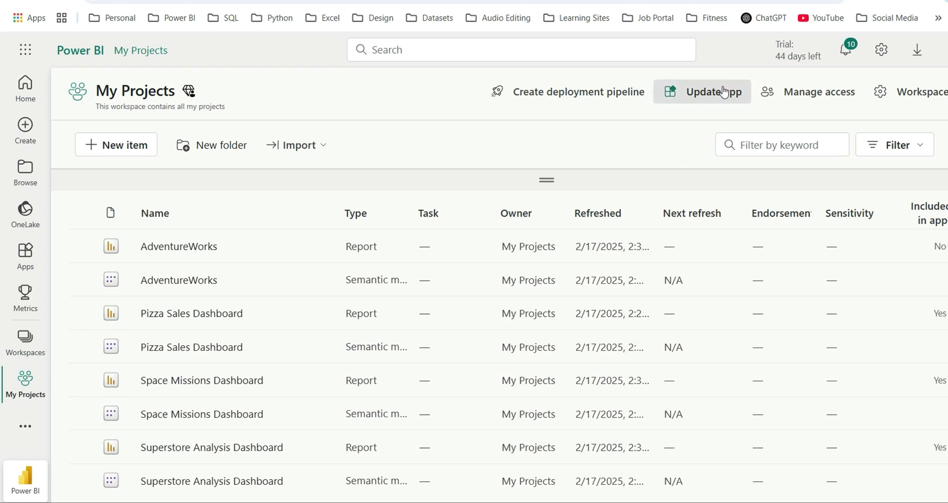
left_click(259, 92)
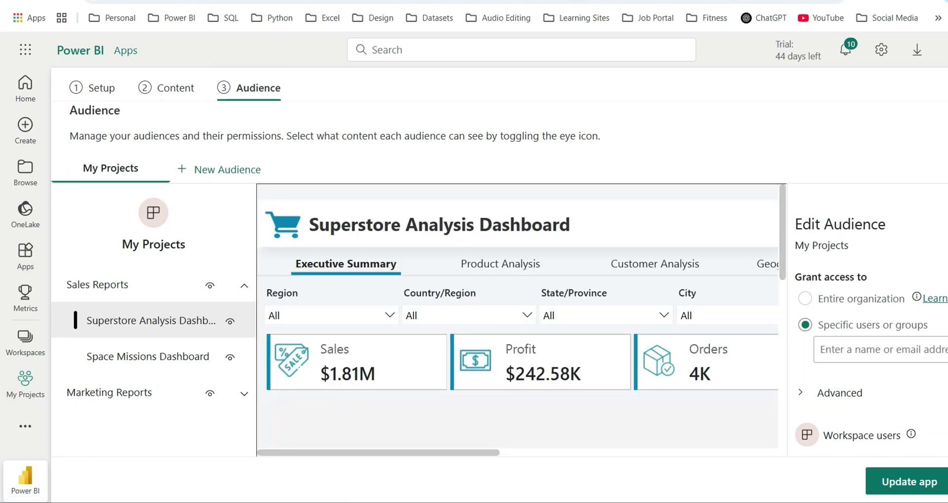
left_click(913, 481)
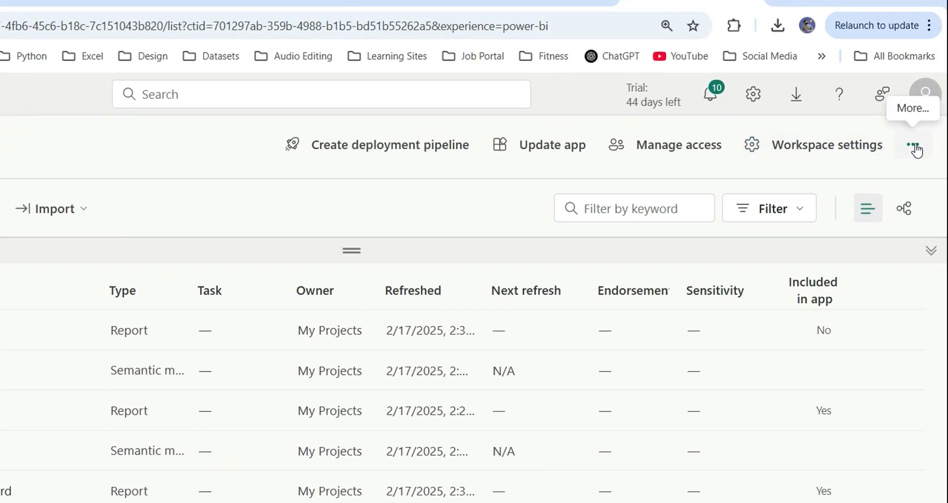
left_click(915, 148)
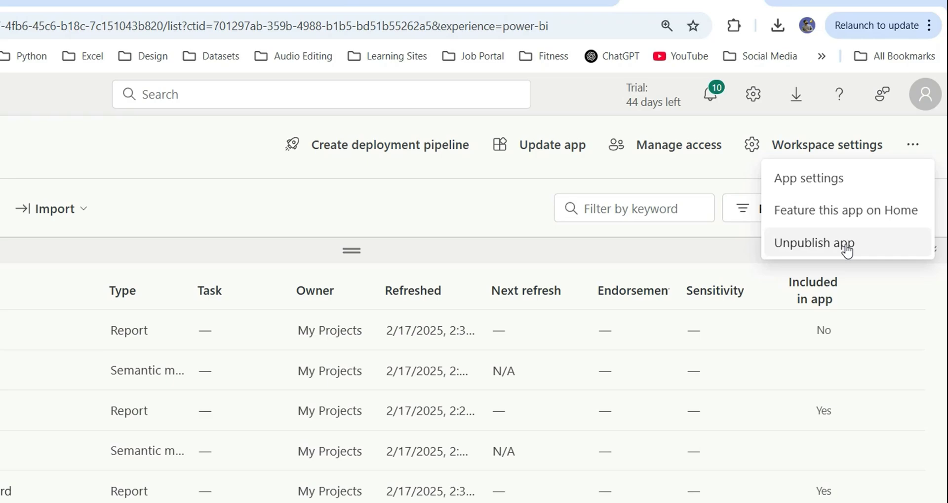
left_click(246, 158)
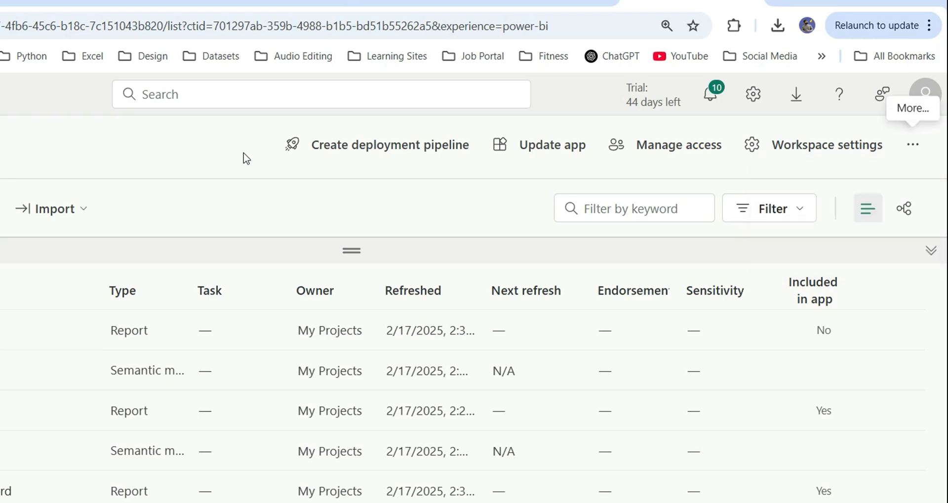